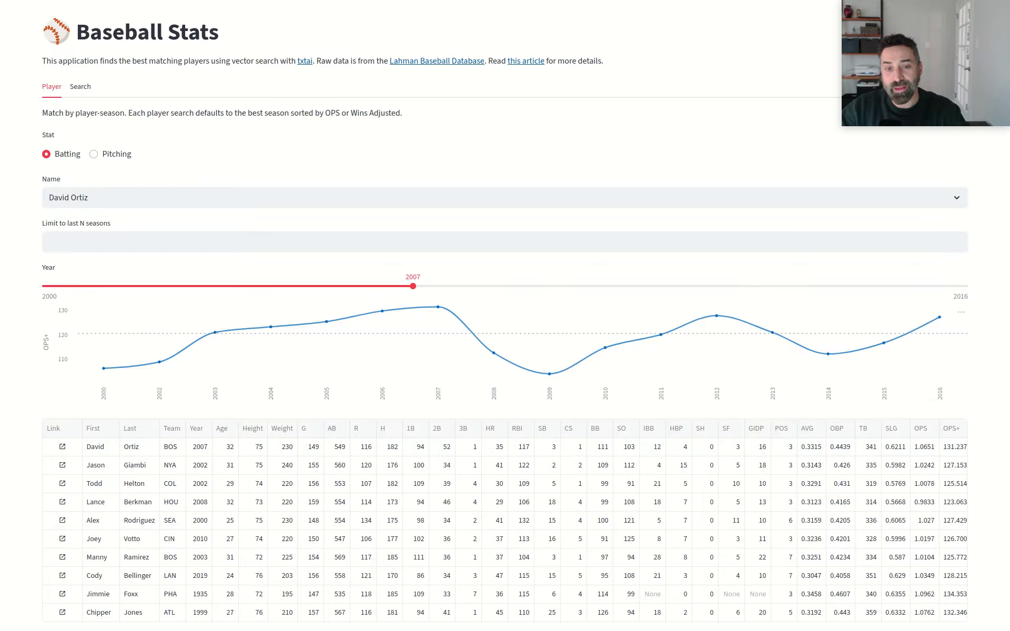
- Limit David Ortiz's batting matches to the last 1 season
left_click(49, 243)
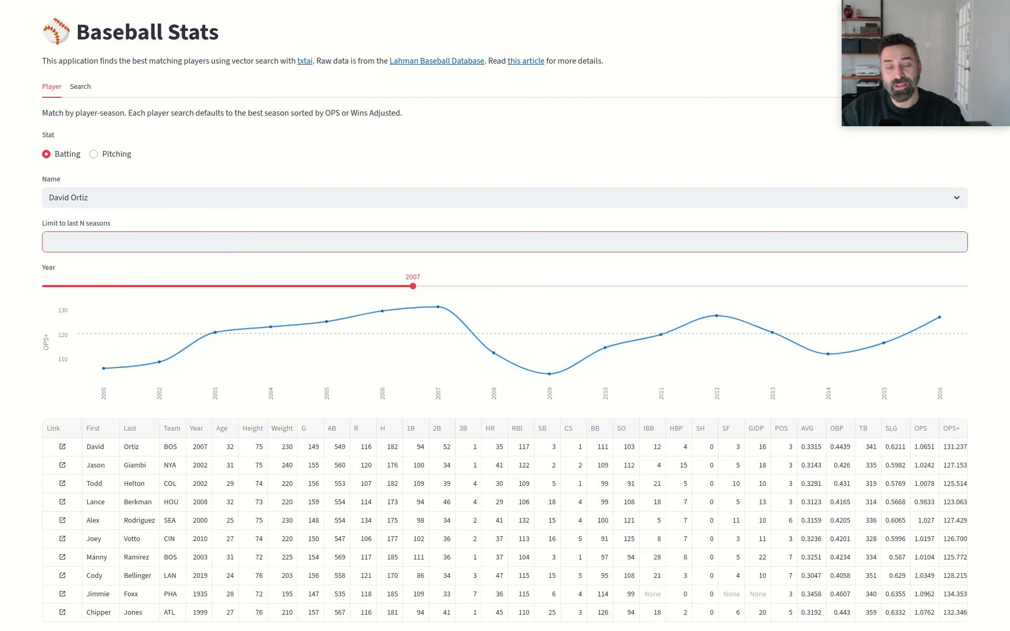
type("1")
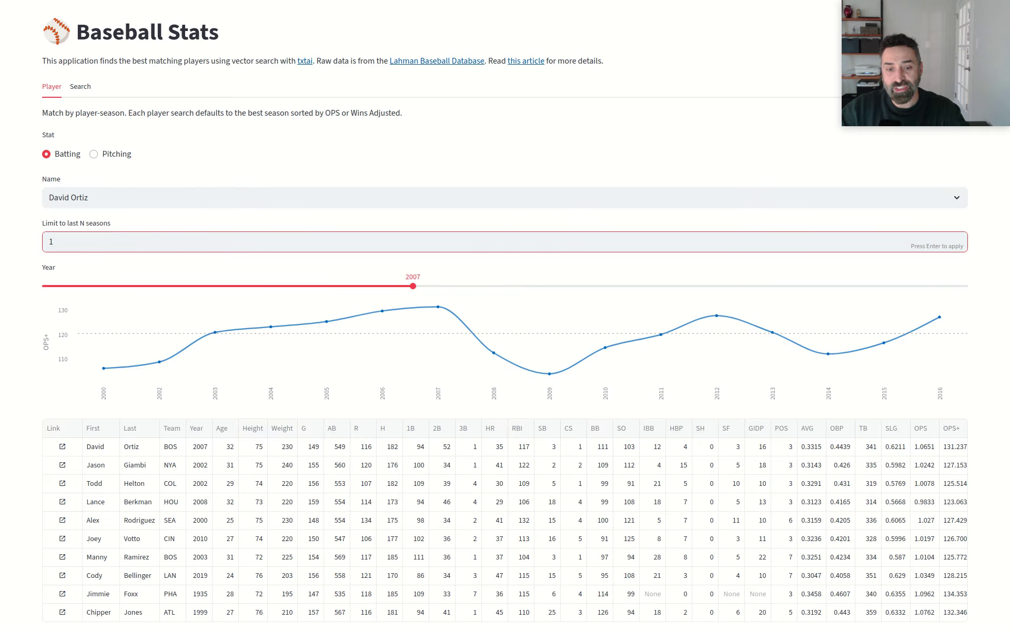
key("Return")
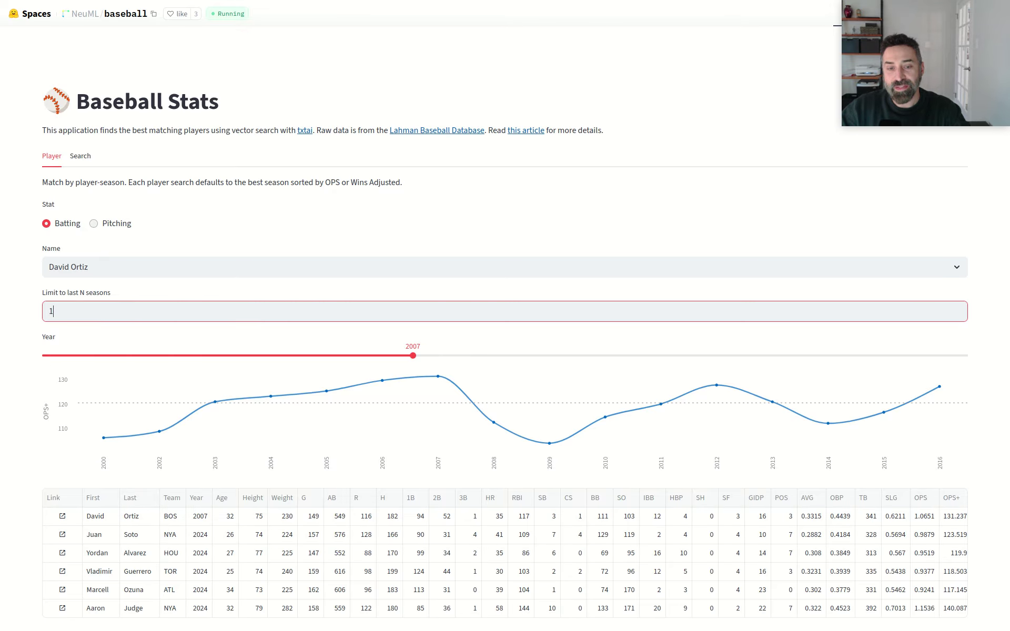
- Switch the player search to Pitching statistics and choose Greg Maddux as the player
left_click(105, 223)
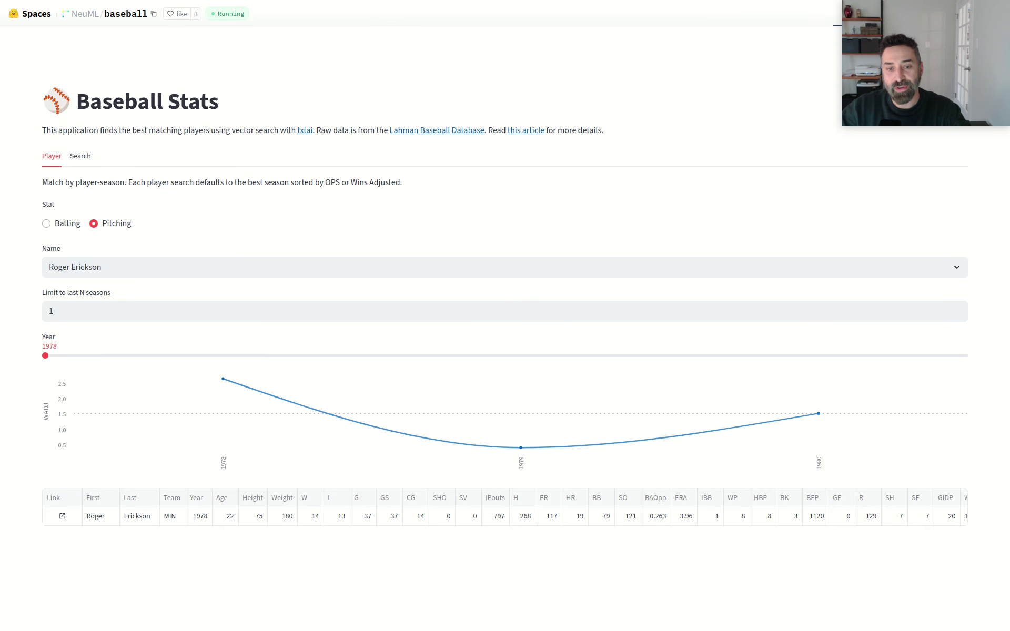
left_click(103, 267)
triple_click(103, 267)
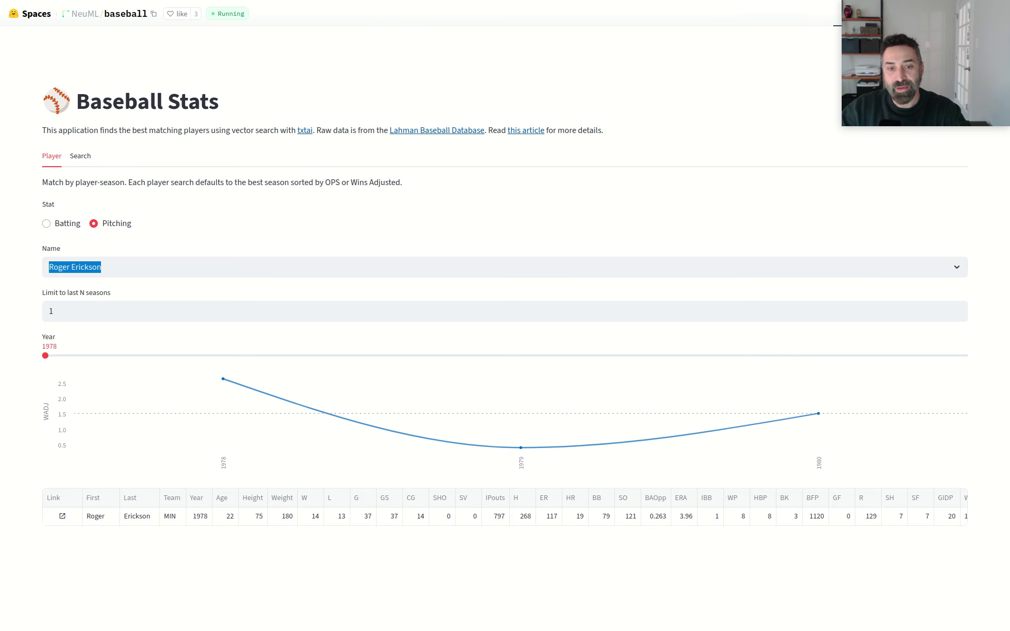
left_click(102, 267)
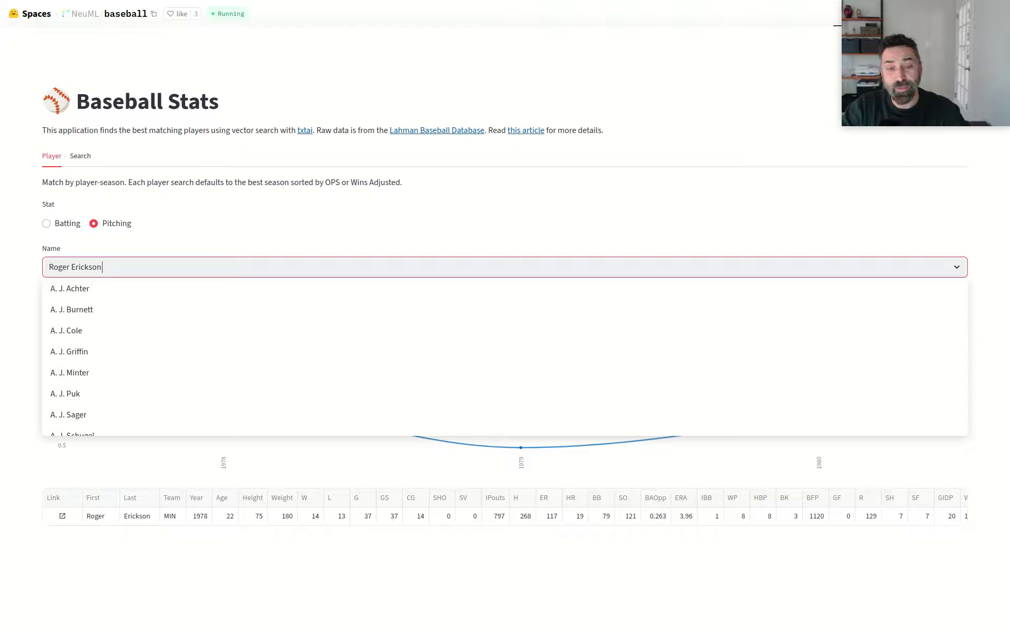
key("BackSpace")
key("BackSpace")
key("BackSpace")
key("BackSpace")
key("BackSpace")
key("BackSpace")
key("BackSpace")
key("BackSpace")
key("BackSpace")
key("BackSpace")
key("BackSpace")
key("BackSpace")
key("BackSpace")
key("BackSpace")
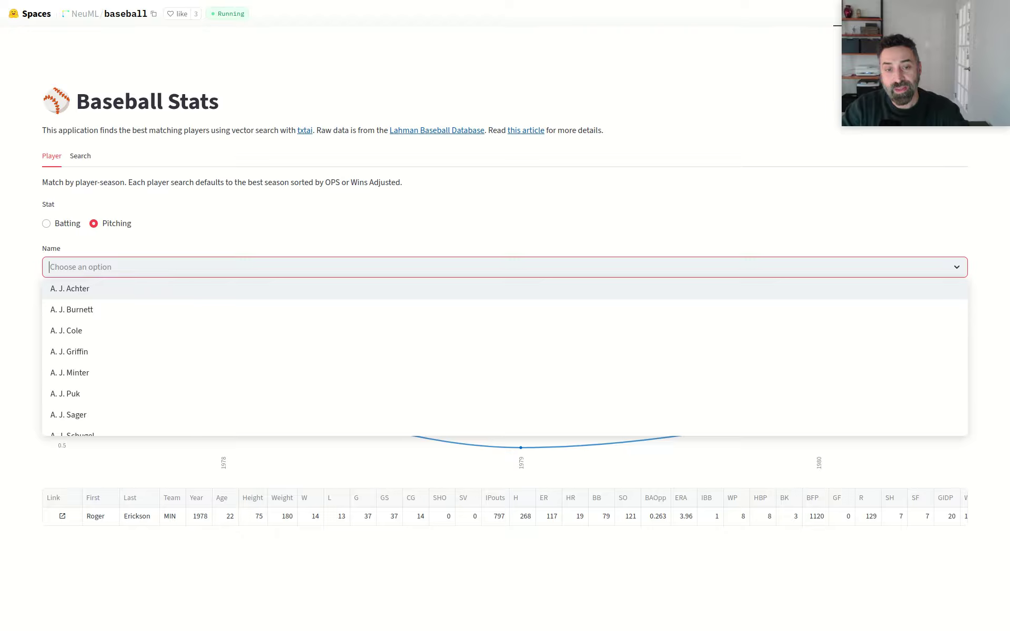
type("Greg ")
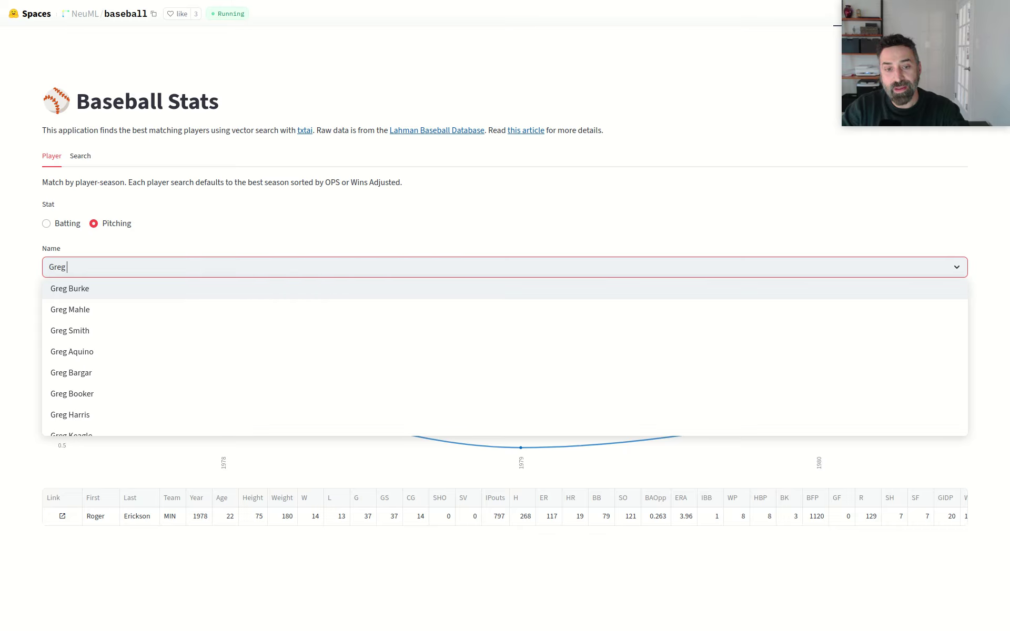
type("Maddux")
key("Return")
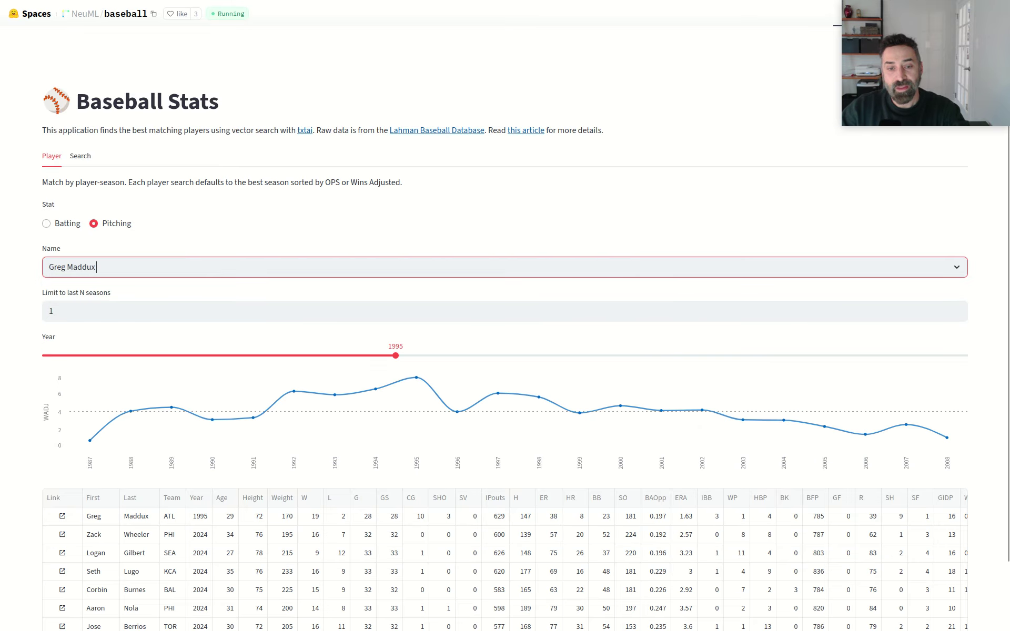
- Remove the season limit and review the matching pitchers' stats across the table, including the WHIP and WADJ columns
key("Tab")
key("BackSpace")
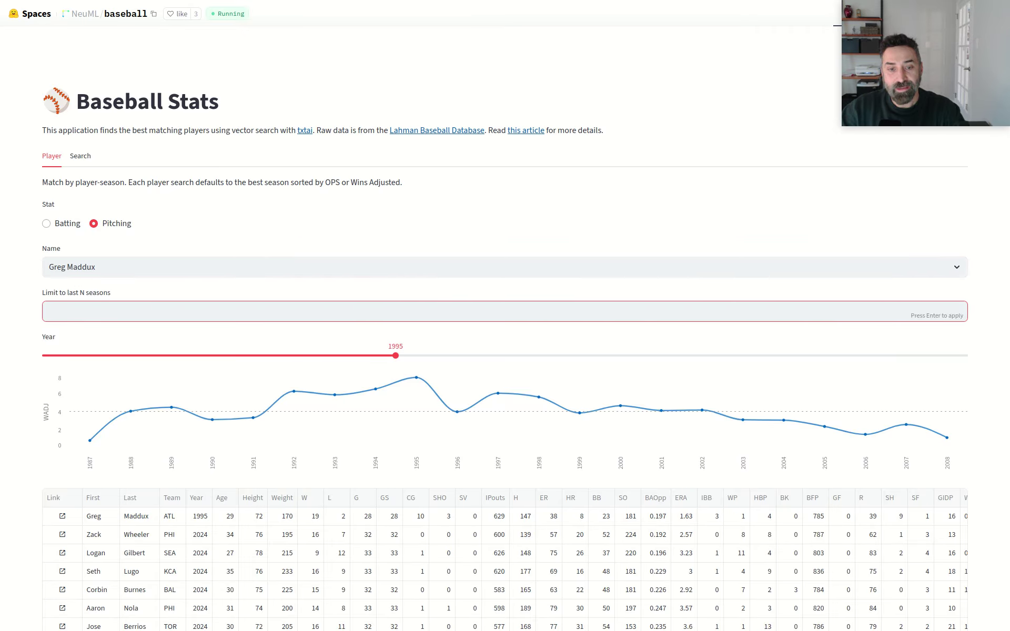
key("Return")
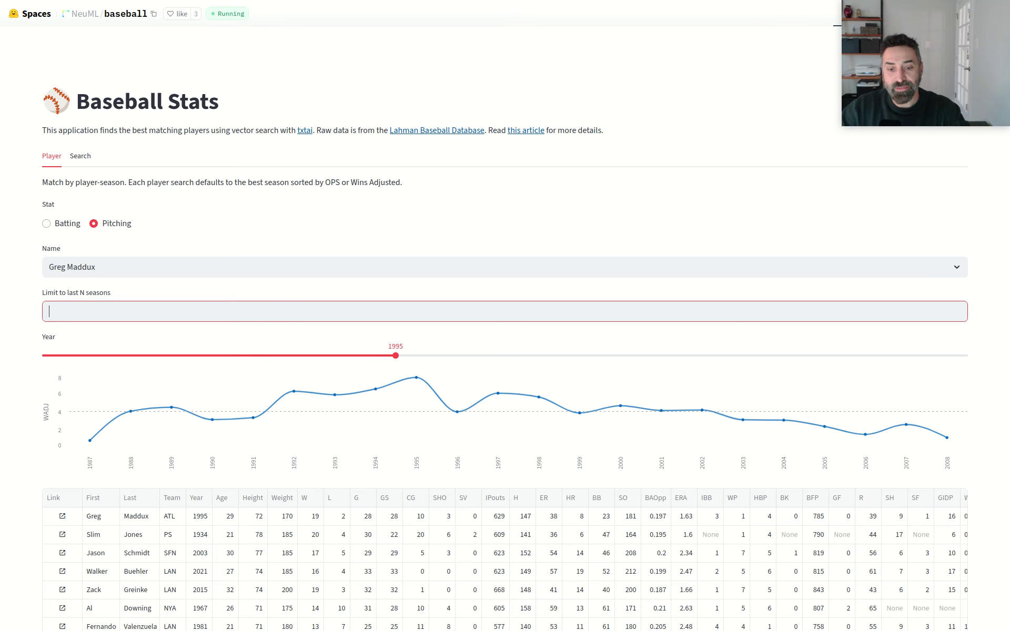
scroll(505, 316, "down", 1)
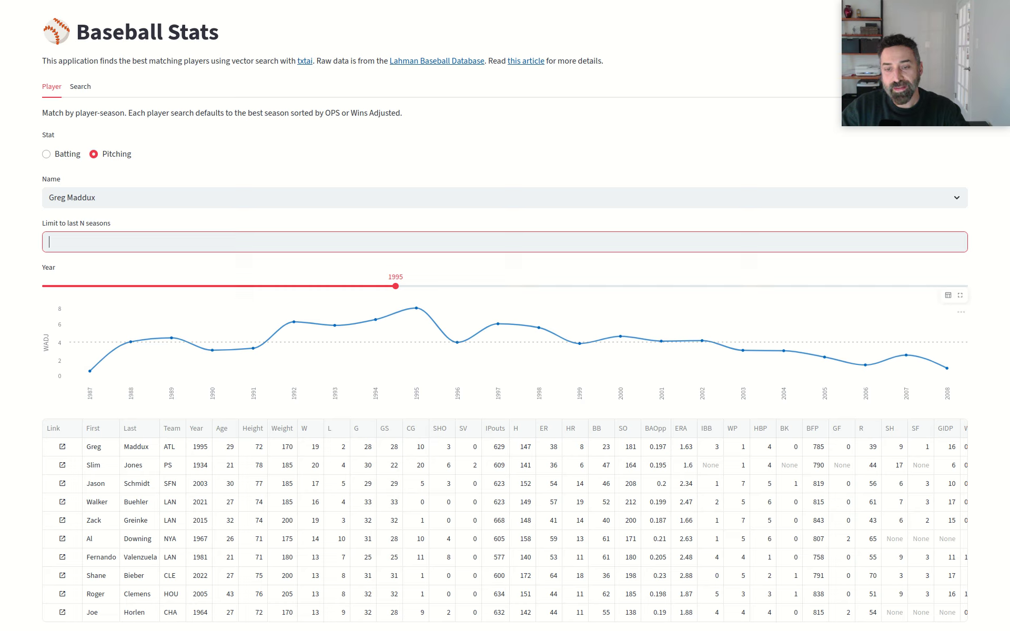
mouse_move(417, 308)
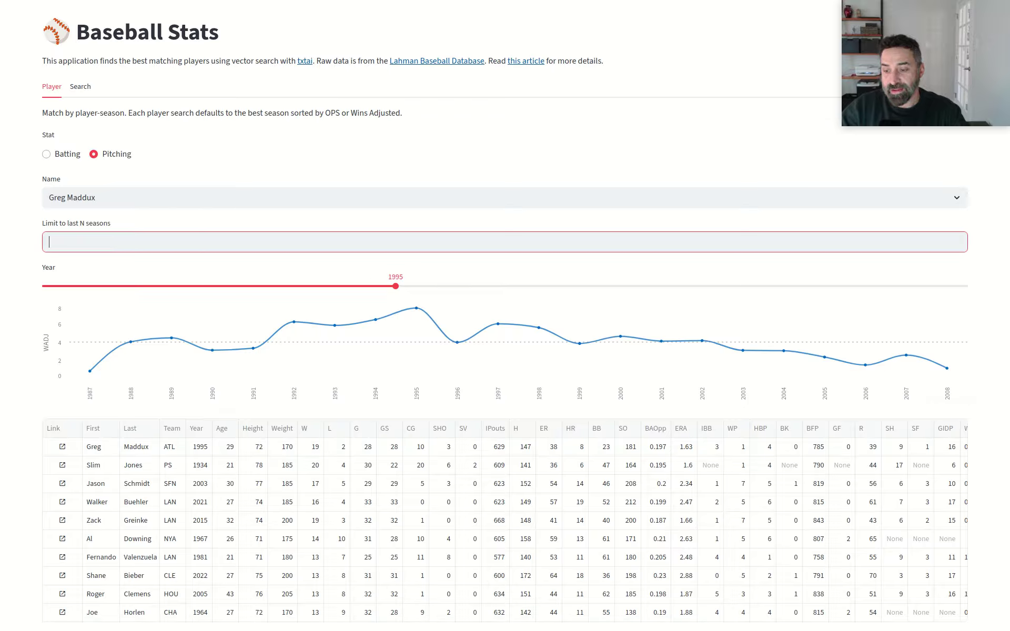
key("ctrl+a")
left_click(626, 612)
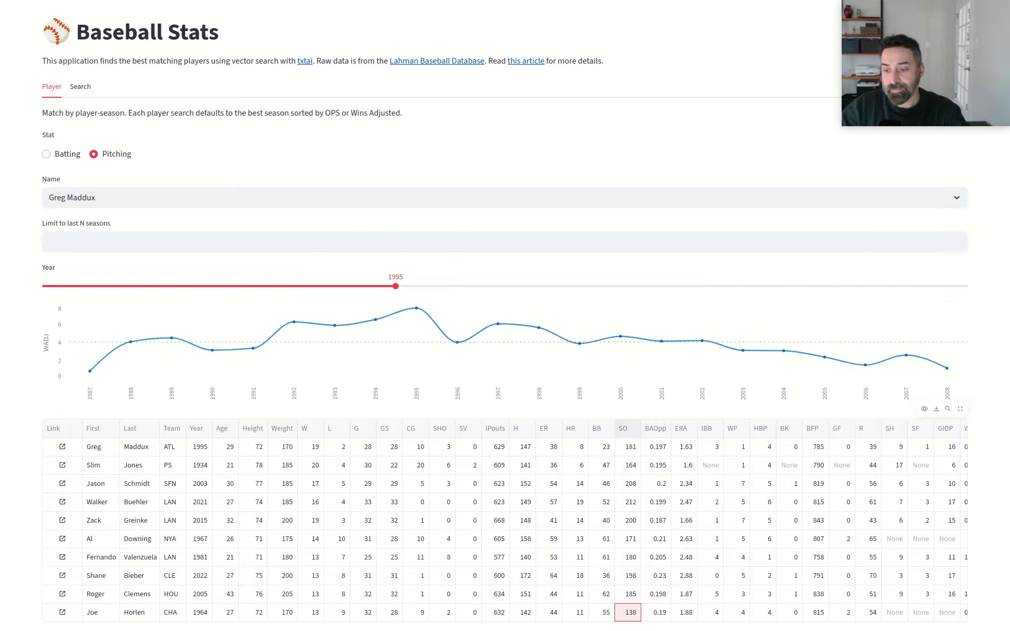
scroll(505, 521, "right", 2)
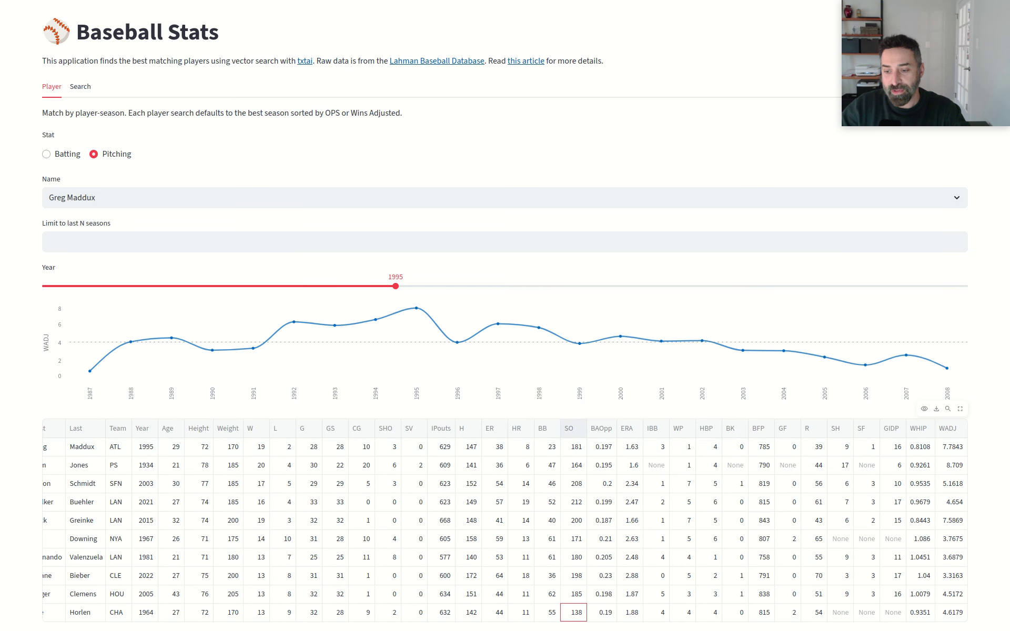
scroll(505, 526, "left", 3)
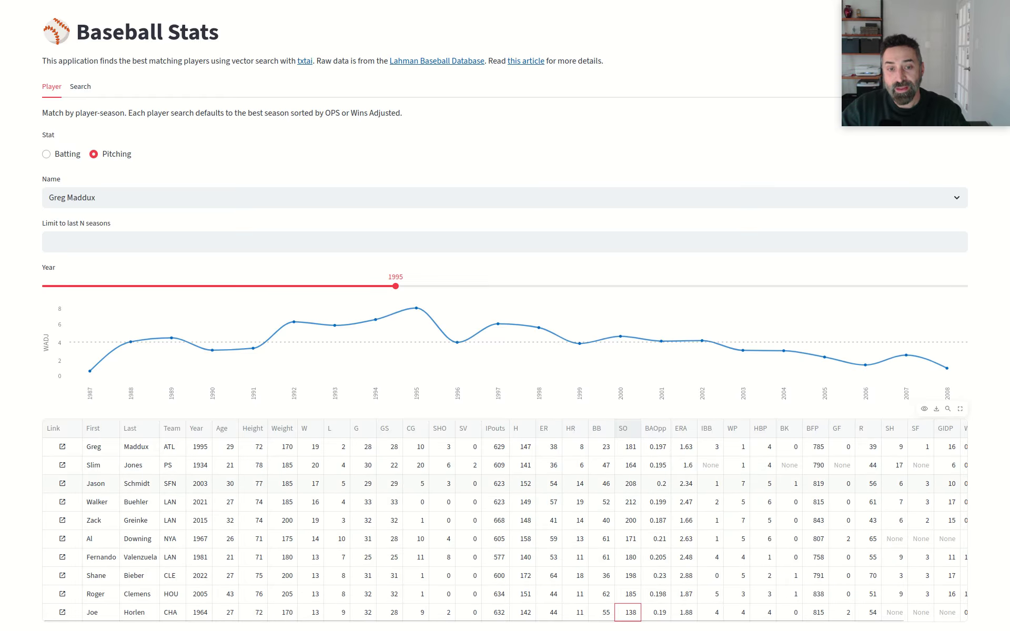
- Limit Greg Maddux's matches to the last 1 season and compare the matching pitchers' stats across all table columns
left_click(48, 241)
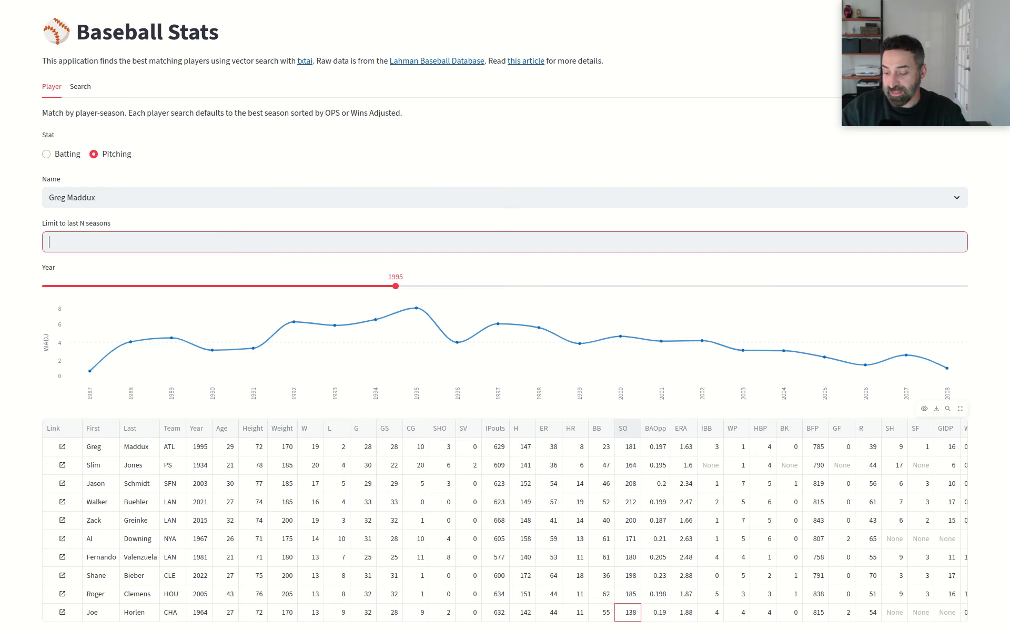
type("1")
key("Return")
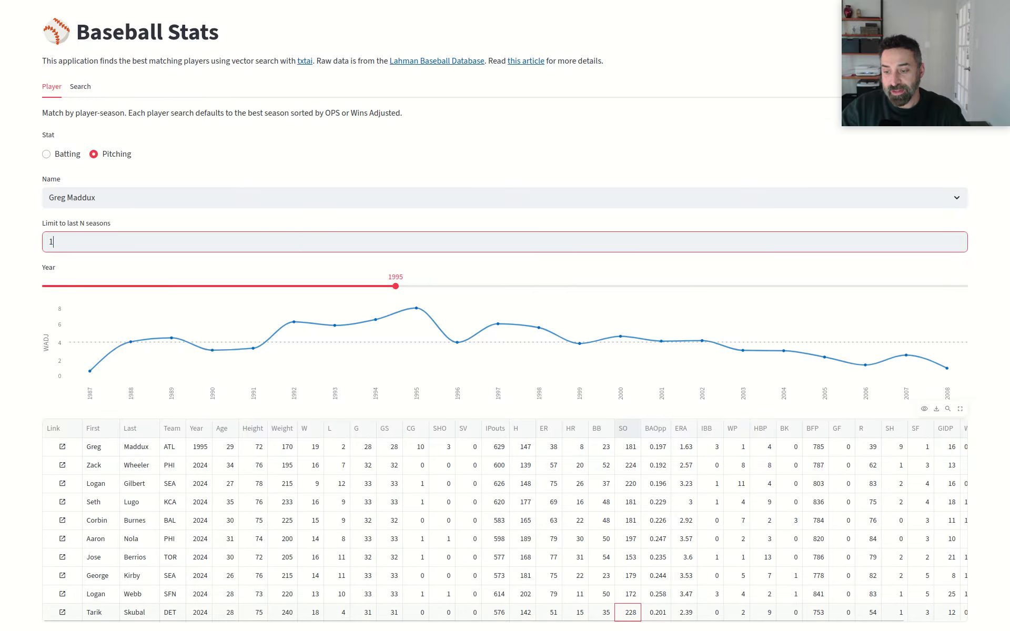
scroll(506, 526, "right", 2)
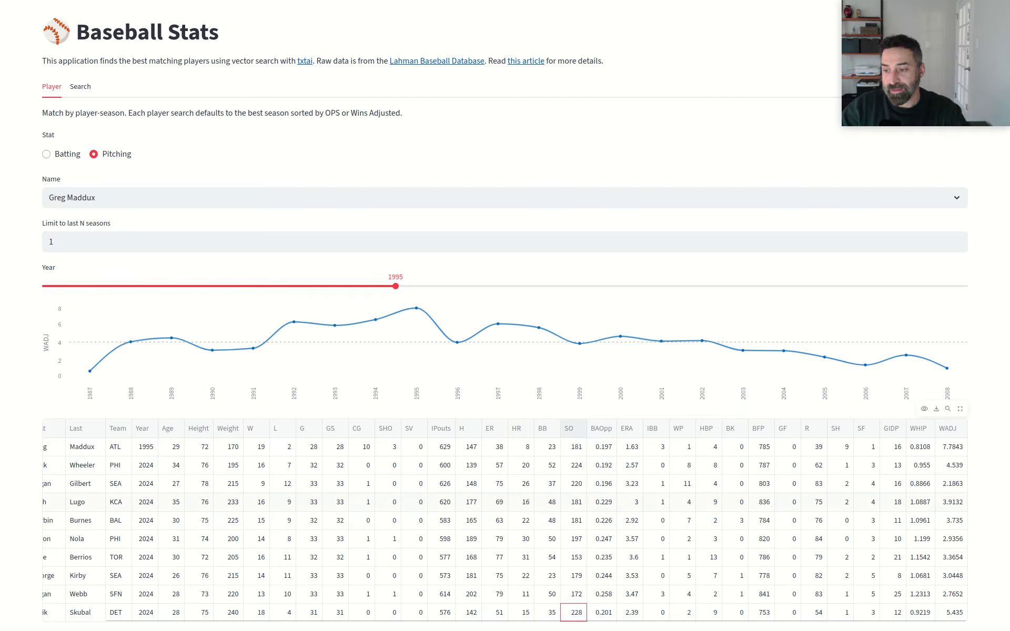
key("ctrl+a")
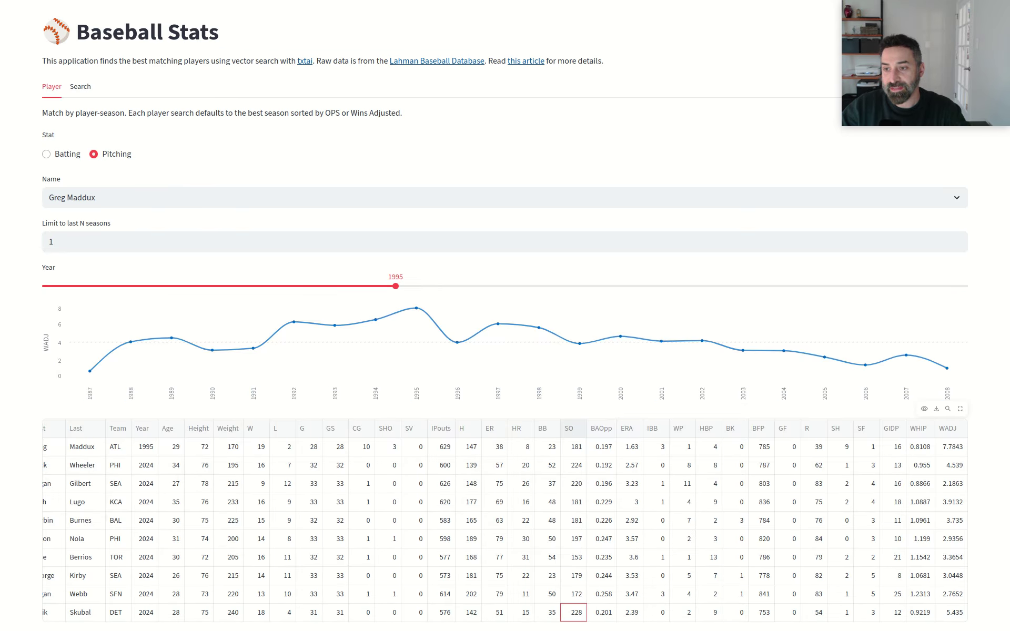
scroll(504, 526, "left", 2)
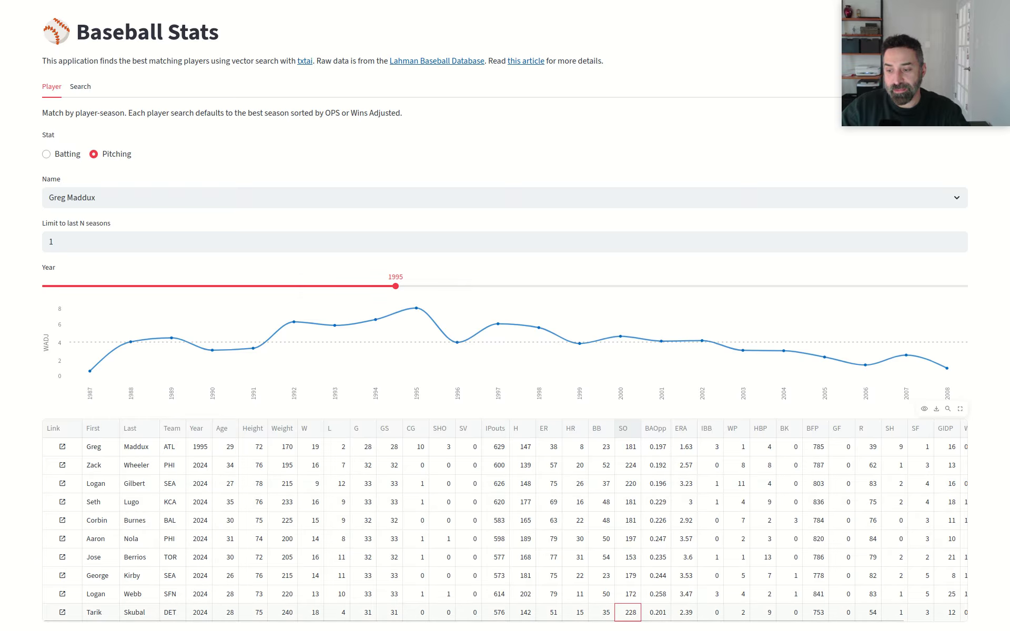
scroll(505, 521, "right", 2)
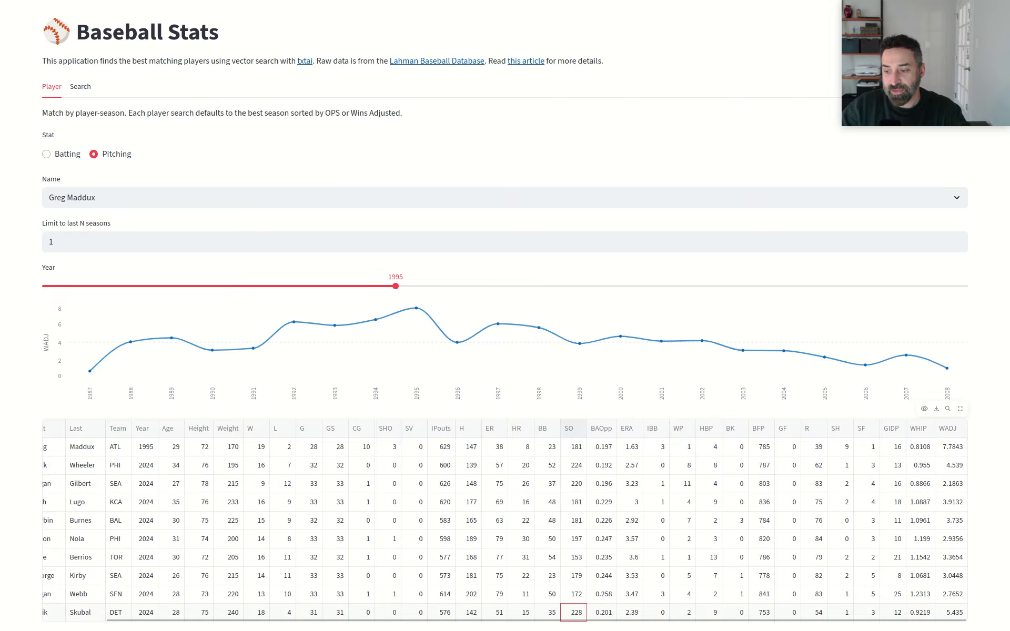
scroll(505, 521, "left", 3)
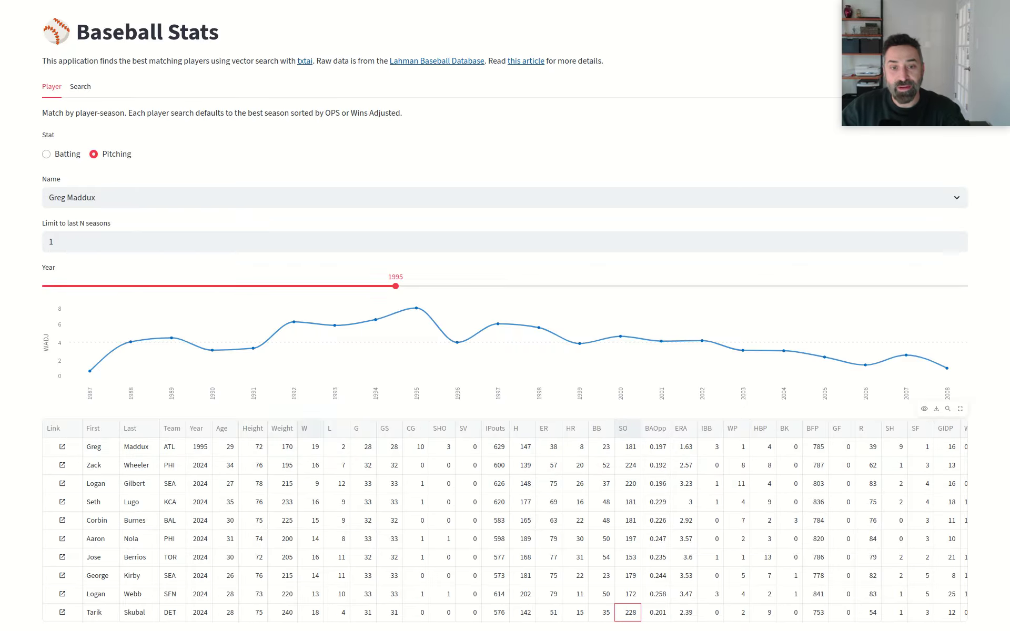
- Clear the value in the season limit field
double_click(52, 242)
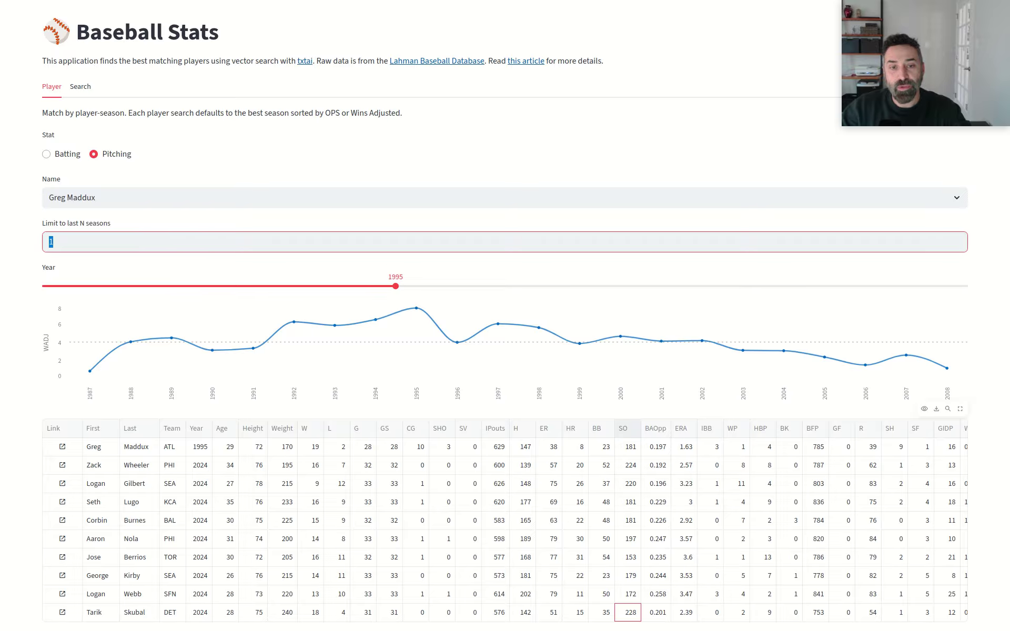
key("BackSpace")
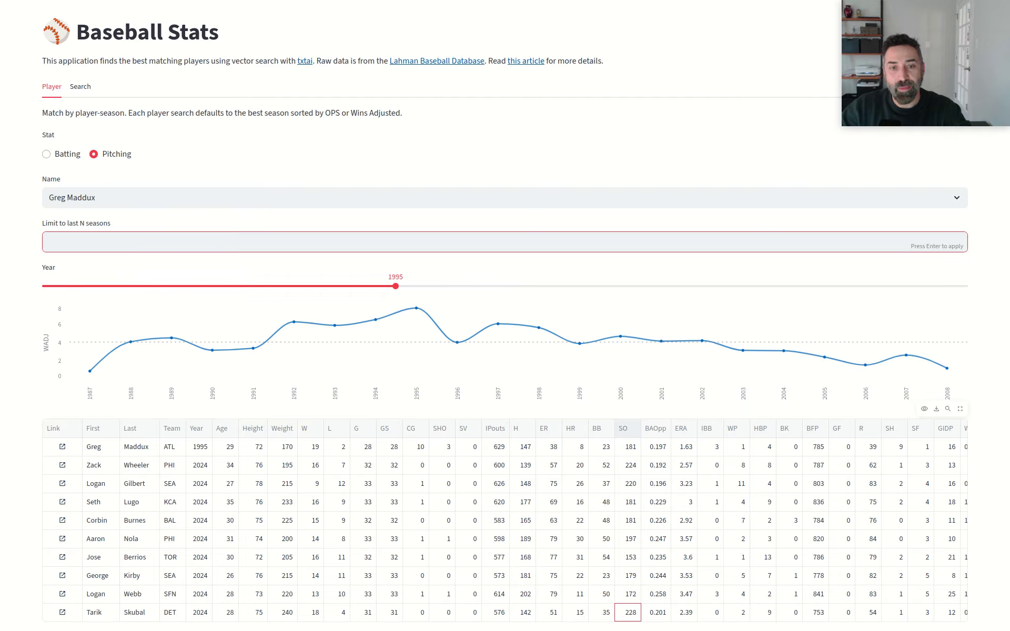
- Switch to the baseball Space's app.py source and read through the Stats class to the Batting class's column list
left_click(337, 1)
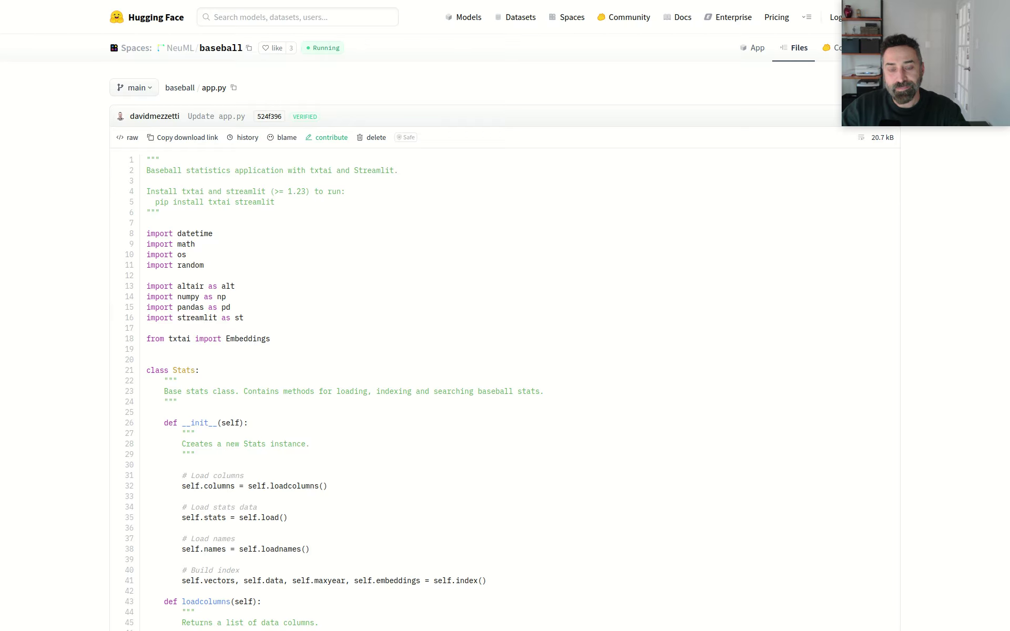
scroll(474, 369, "down", 4)
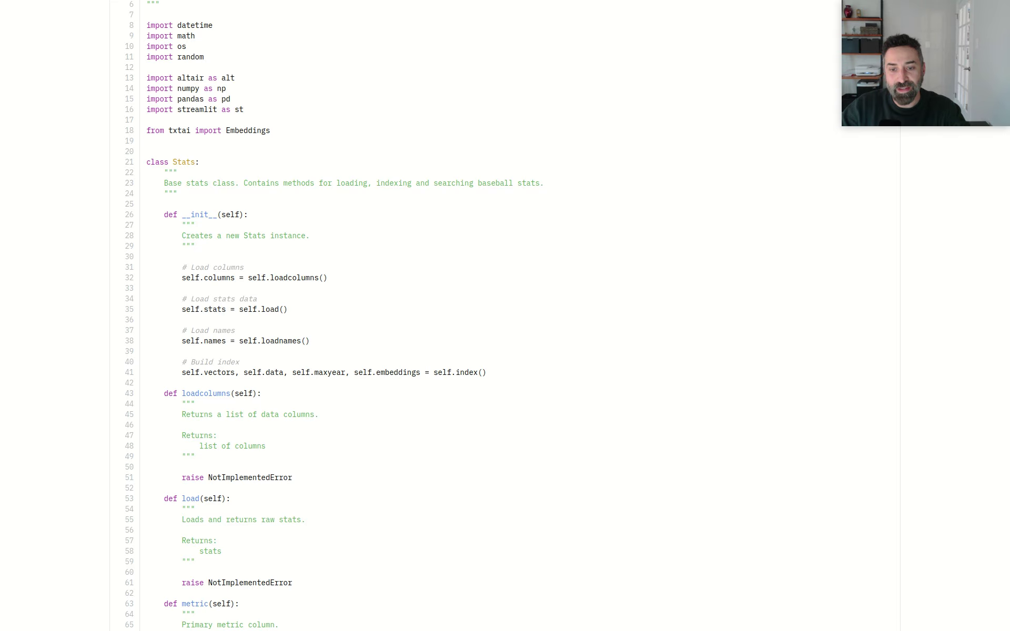
scroll(473, 369, "down", 3)
scroll(473, 368, "down", 2)
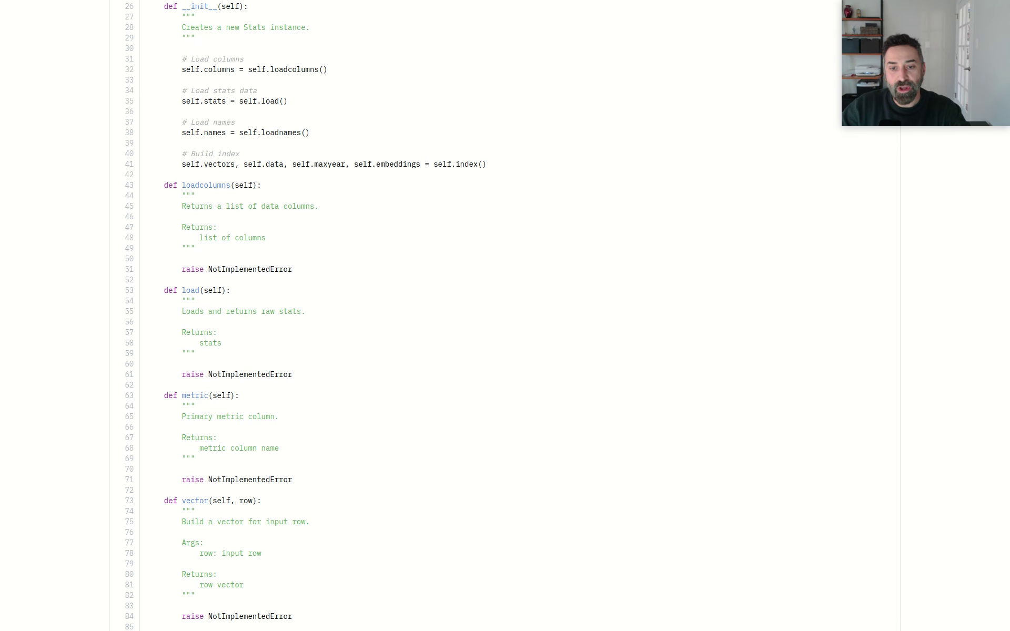
scroll(473, 369, "down", 3)
scroll(447, 315, "down", 15)
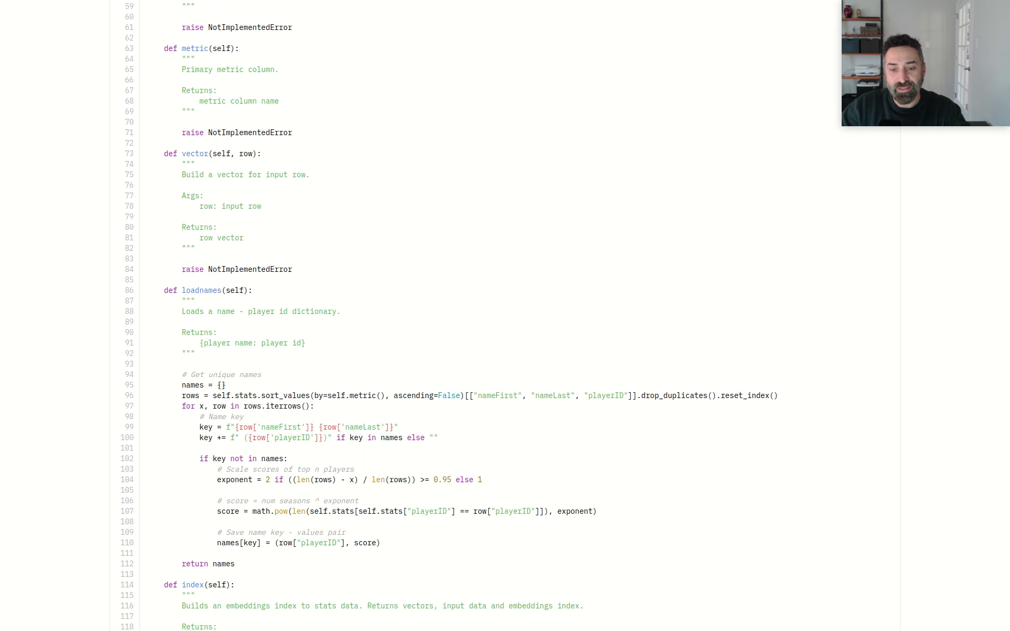
scroll(446, 316, "down", 20)
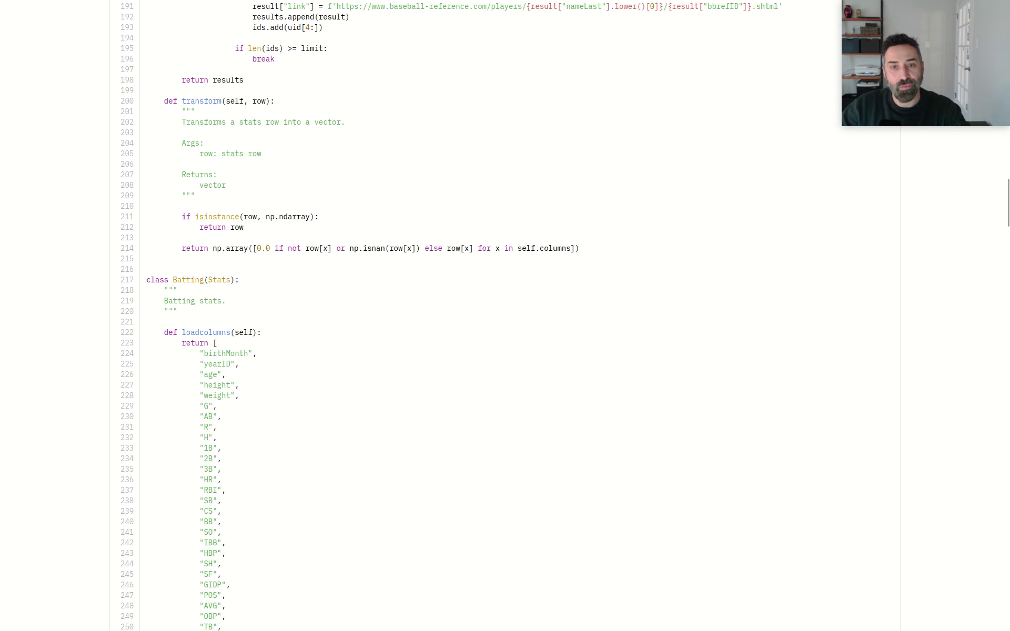
scroll(446, 315, "down", 6)
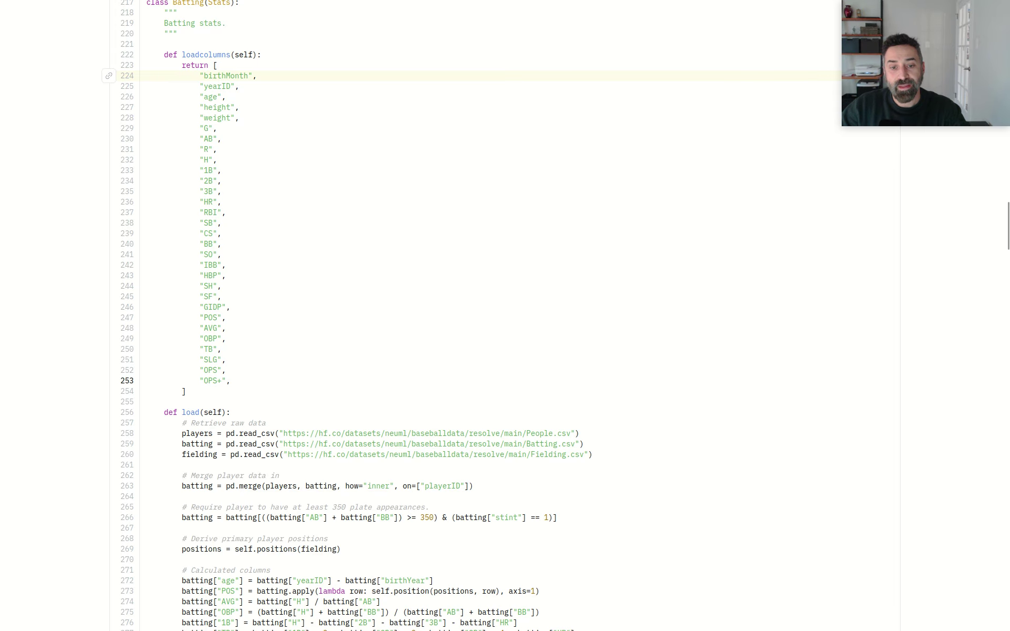
- Examine the Batting class's load method, including the CSV sources, plate appearance filter and calculated columns, and the vector method below it
scroll(121, 381, "down", 2)
scroll(121, 312, "down", 2)
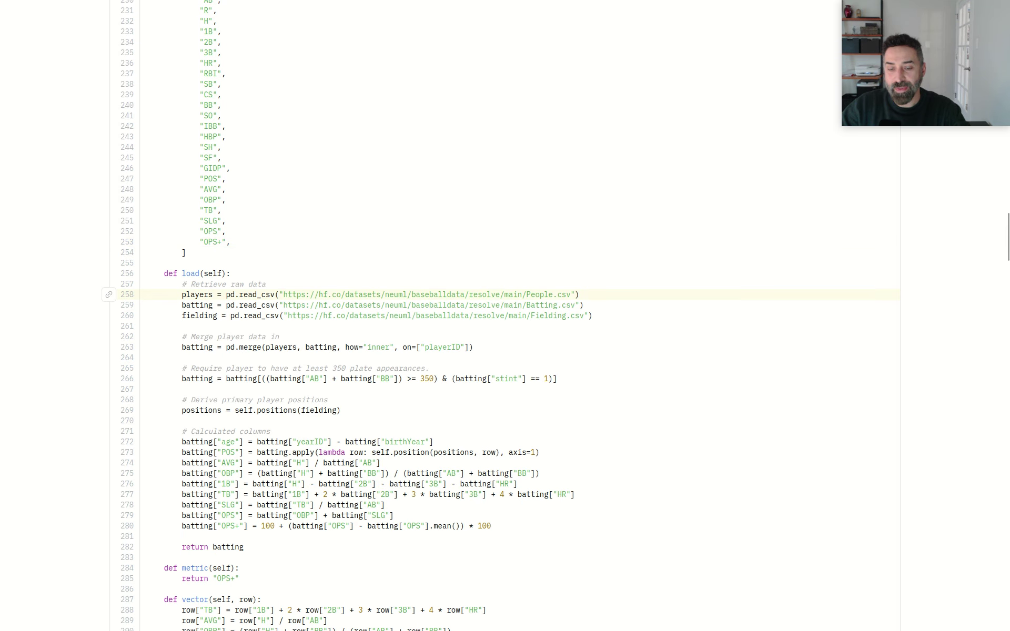
scroll(346, 315, "down", 4)
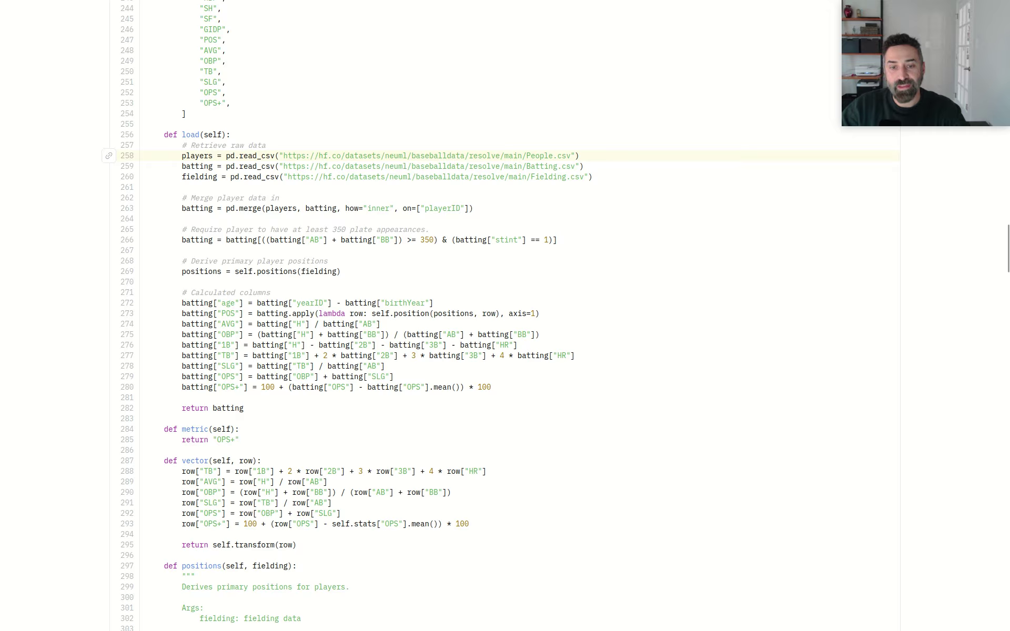
left_click(347, 303)
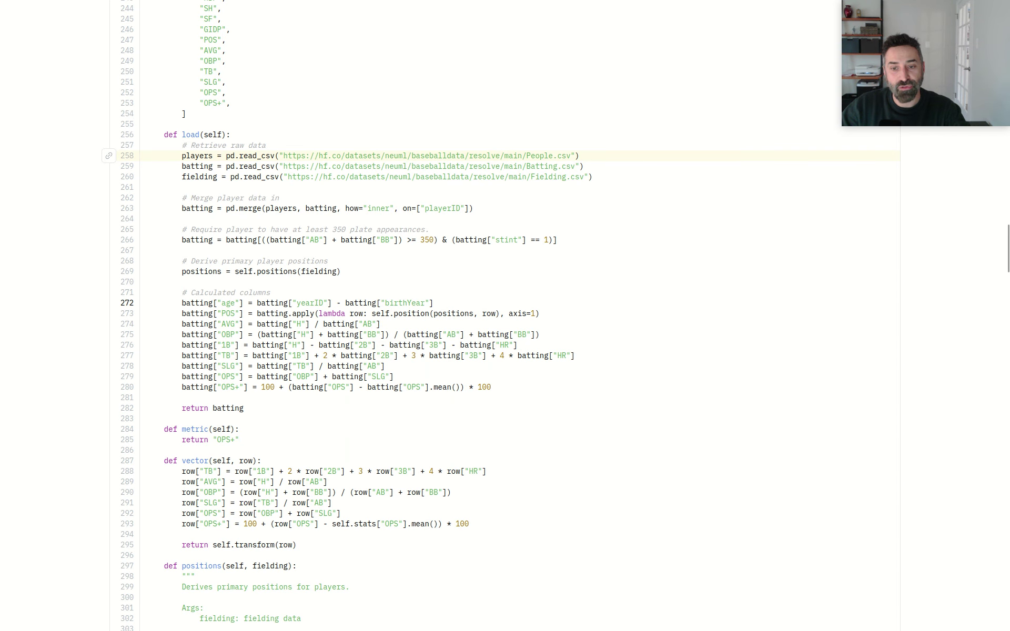
scroll(346, 316, "down", 4)
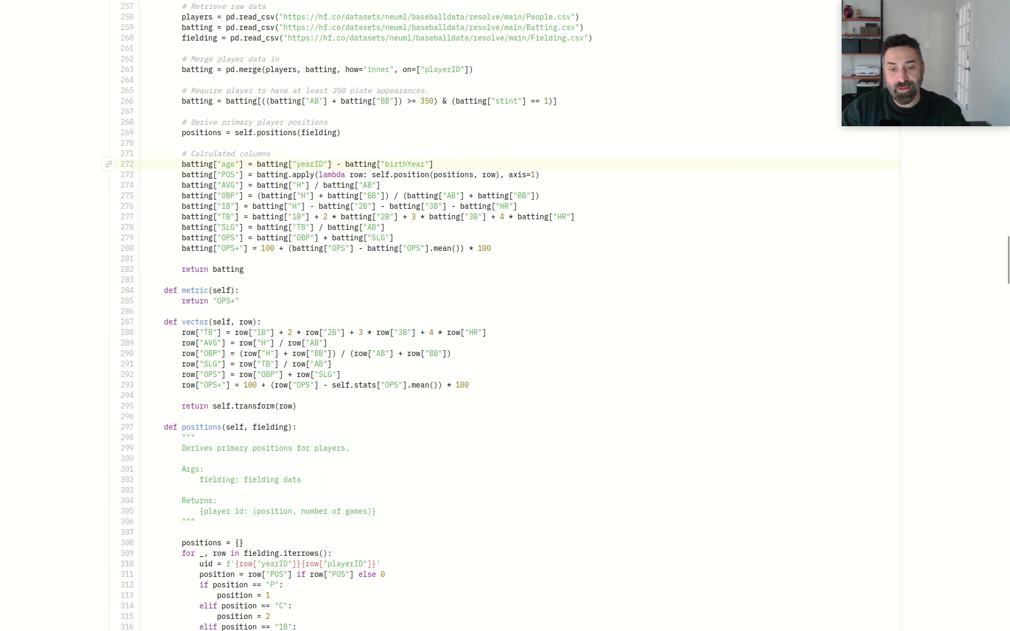
- Examine the Pitching class in app.py, covering its column list, load method, 20-appearance filter, calculated columns, metric and vector methods
scroll(346, 315, "down", 16)
scroll(346, 315, "down", 6)
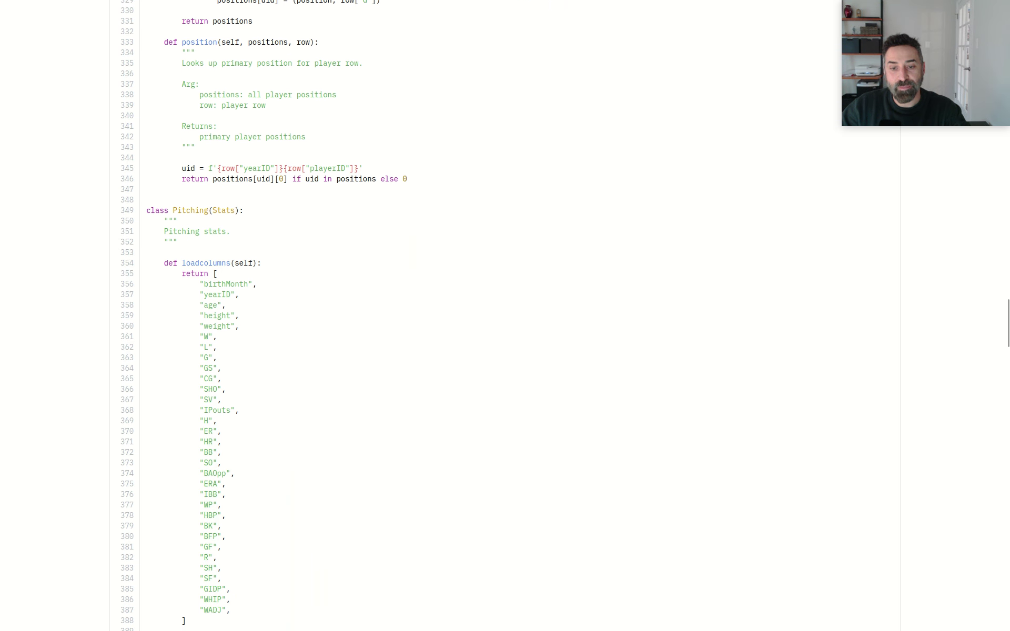
scroll(346, 315, "down", 2)
left_click(217, 268)
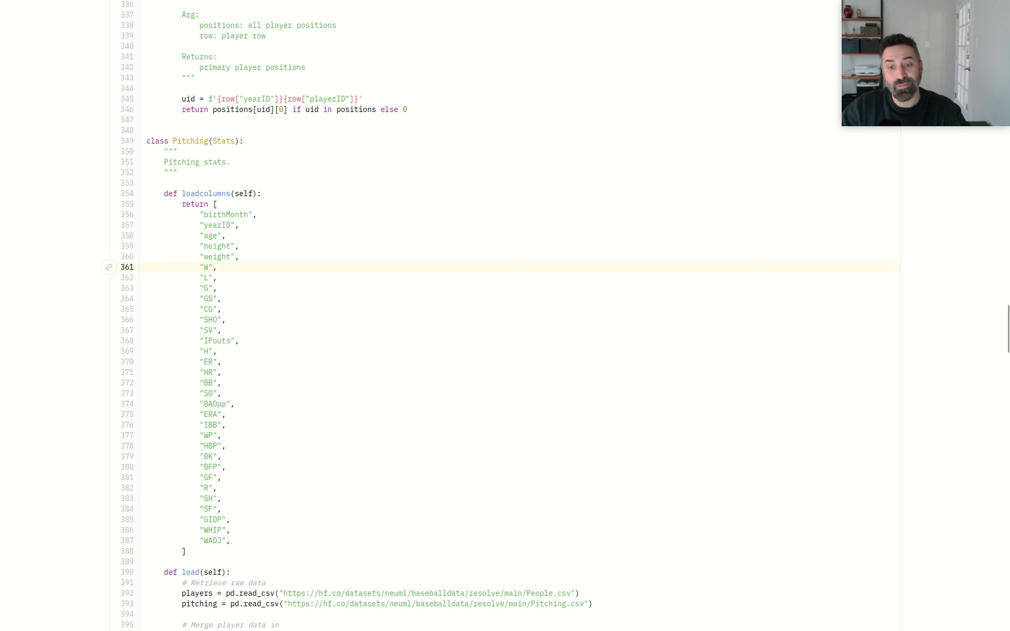
left_click(127, 404)
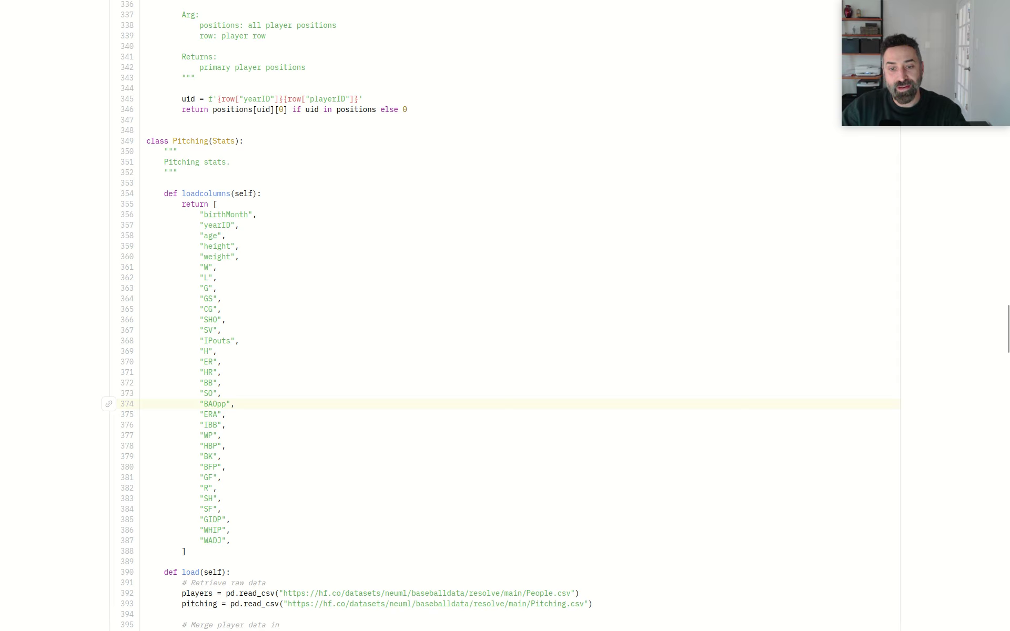
scroll(507, 316, "down", 5)
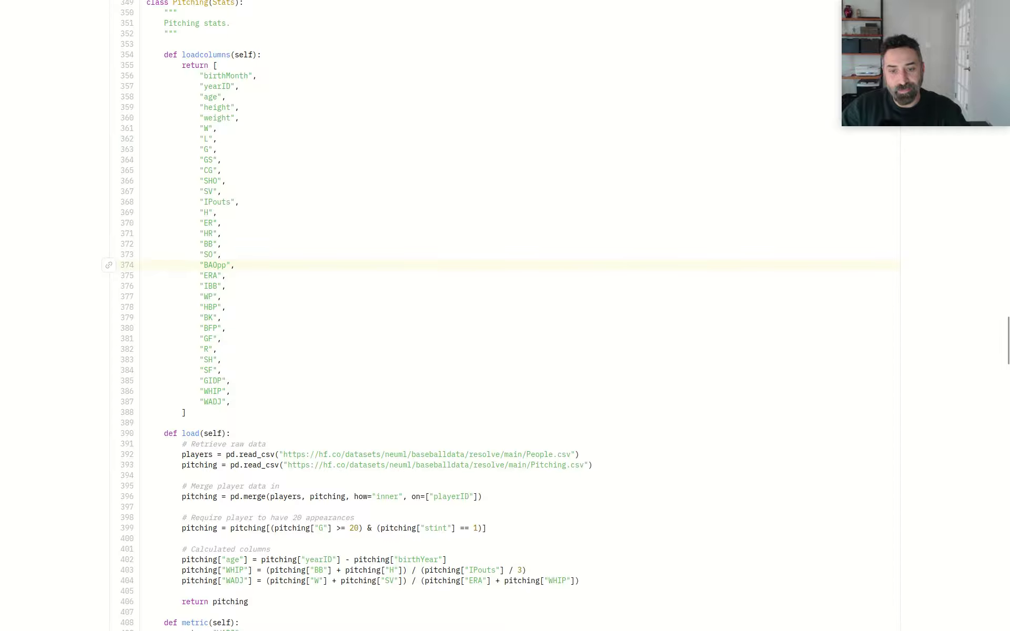
scroll(507, 316, "down", 5)
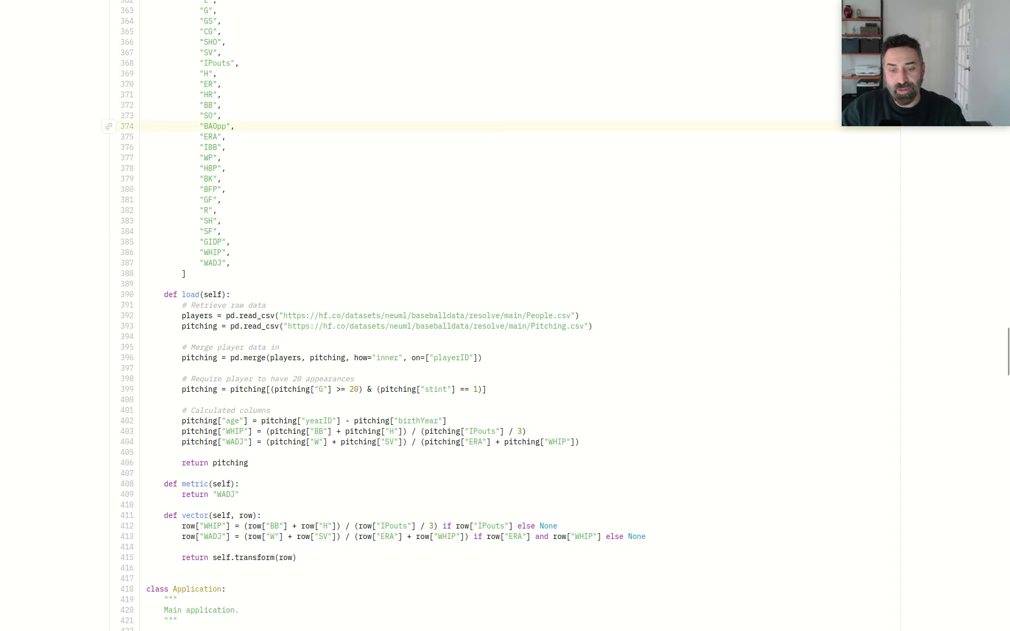
- Review the Stats class's index method with its embeddings call, followed by the metrics, search and transform methods
scroll(507, 316, "up", 15)
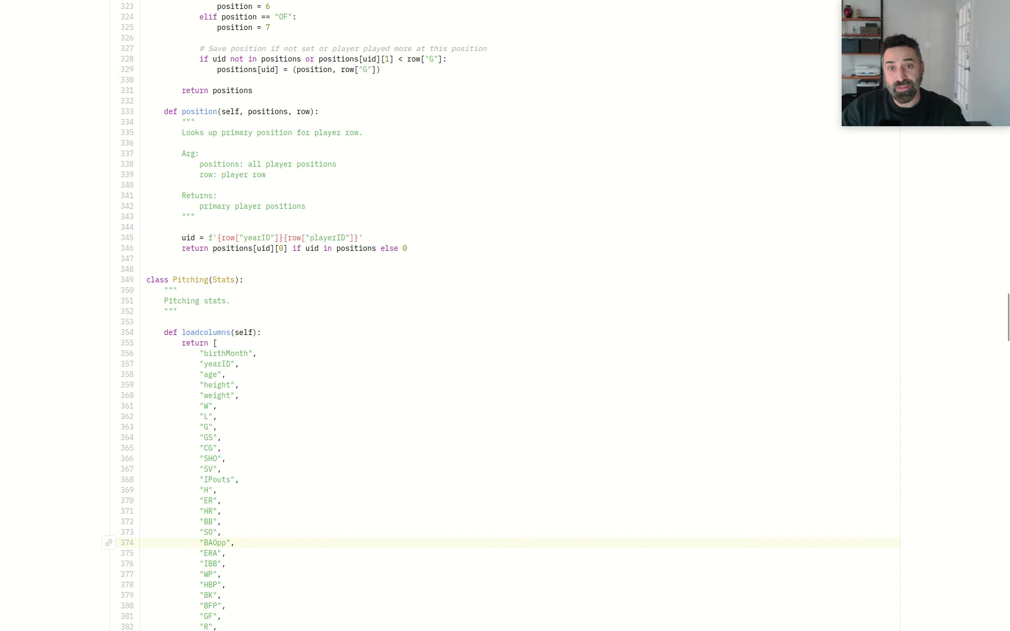
scroll(506, 316, "up", 20)
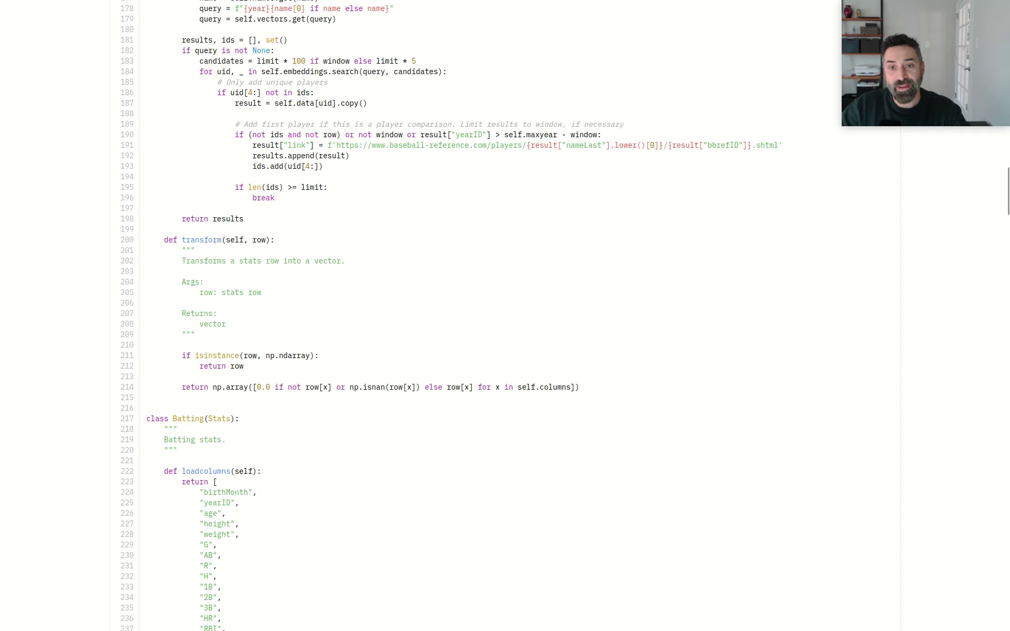
scroll(506, 316, "up", 20)
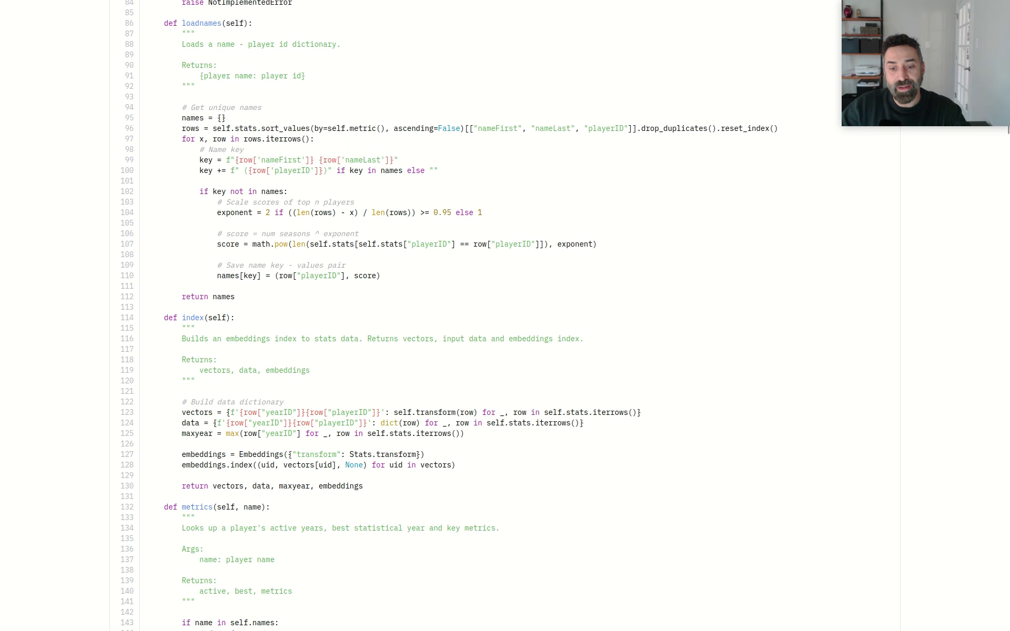
scroll(449, 314, "down", 1)
left_click(315, 454)
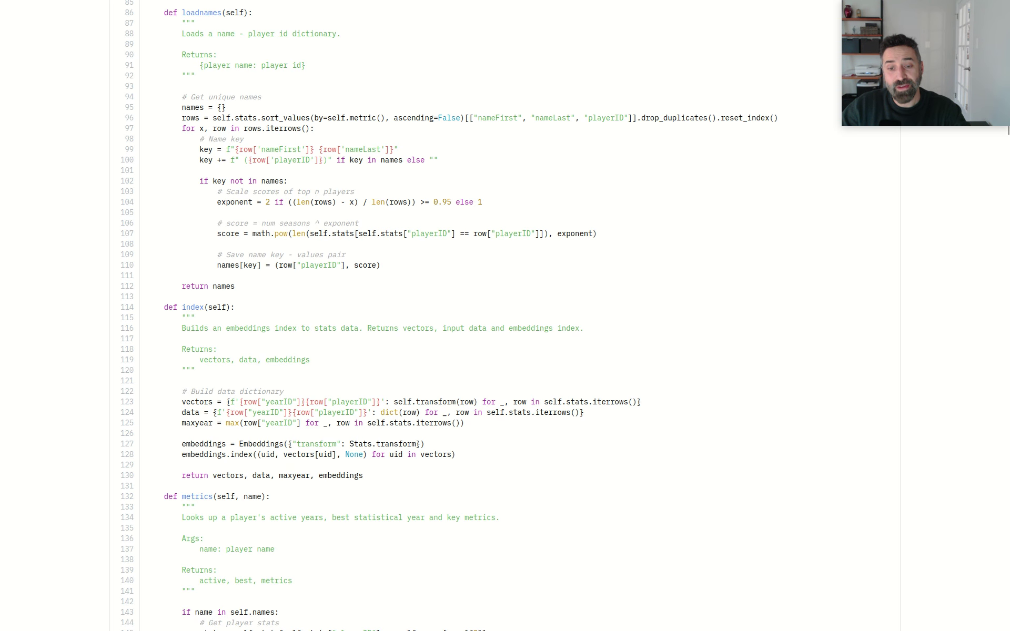
scroll(447, 314, "down", 15)
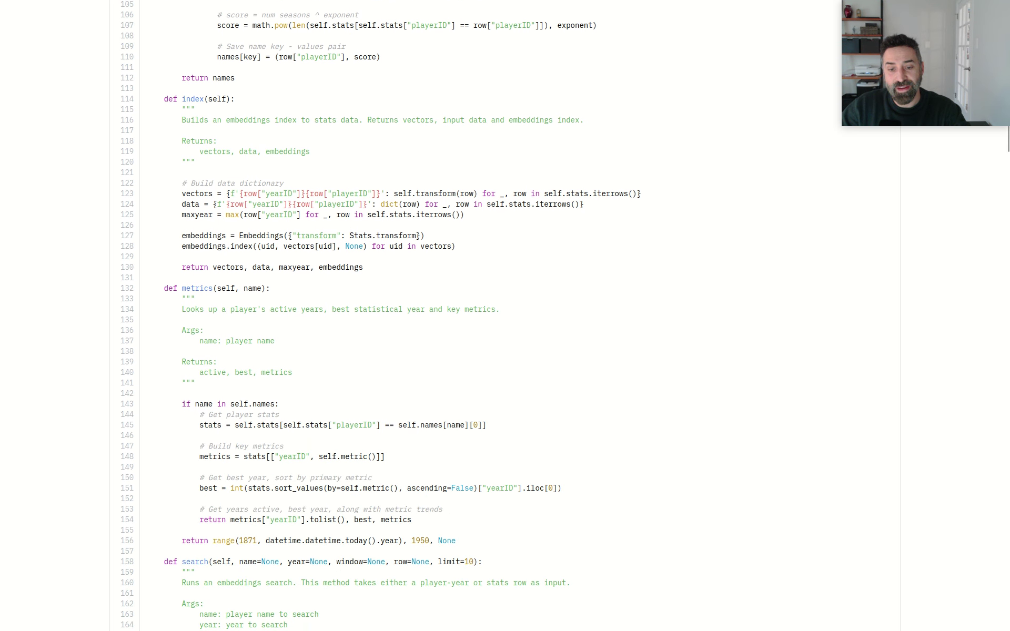
scroll(447, 314, "down", 6)
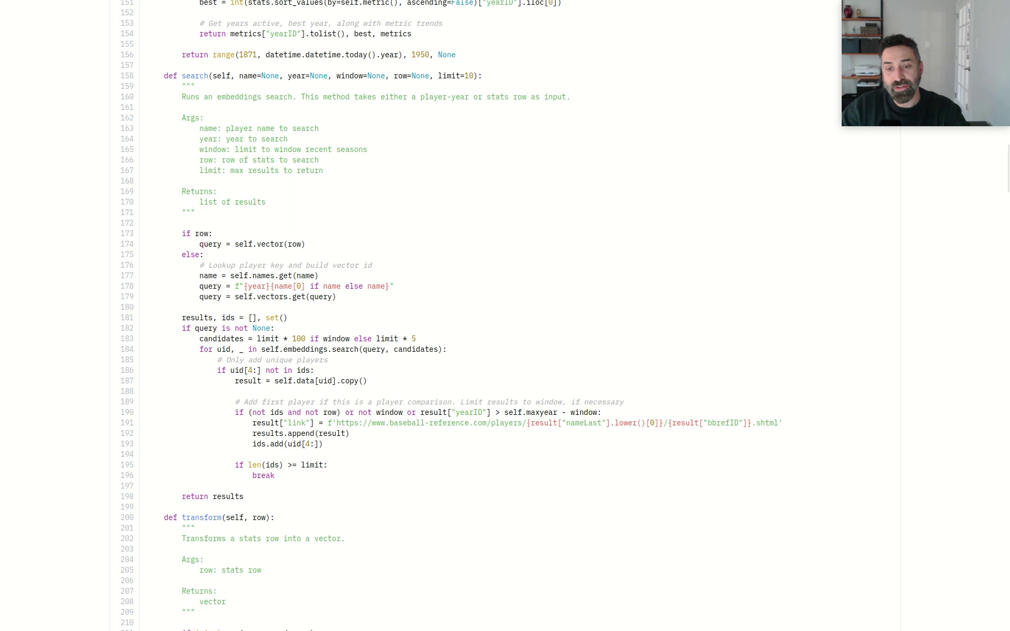
scroll(449, 316, "down", 3)
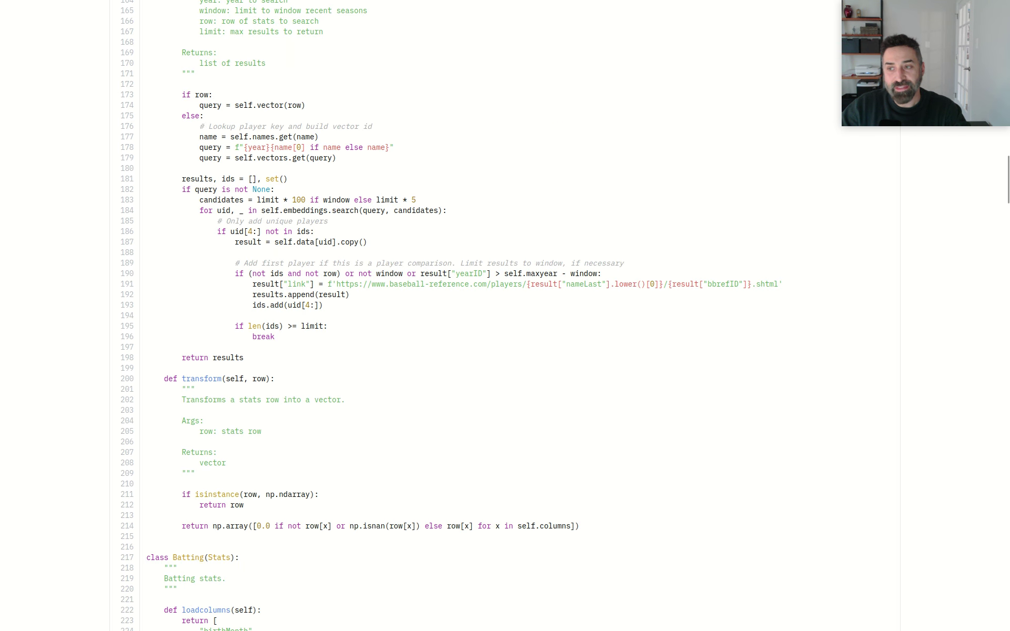
- Return to the start of app.py and switch back to the Baseball Stats app showing Greg Maddux's pitching matches
scroll(449, 316, "up", 20)
scroll(449, 316, "up", 20)
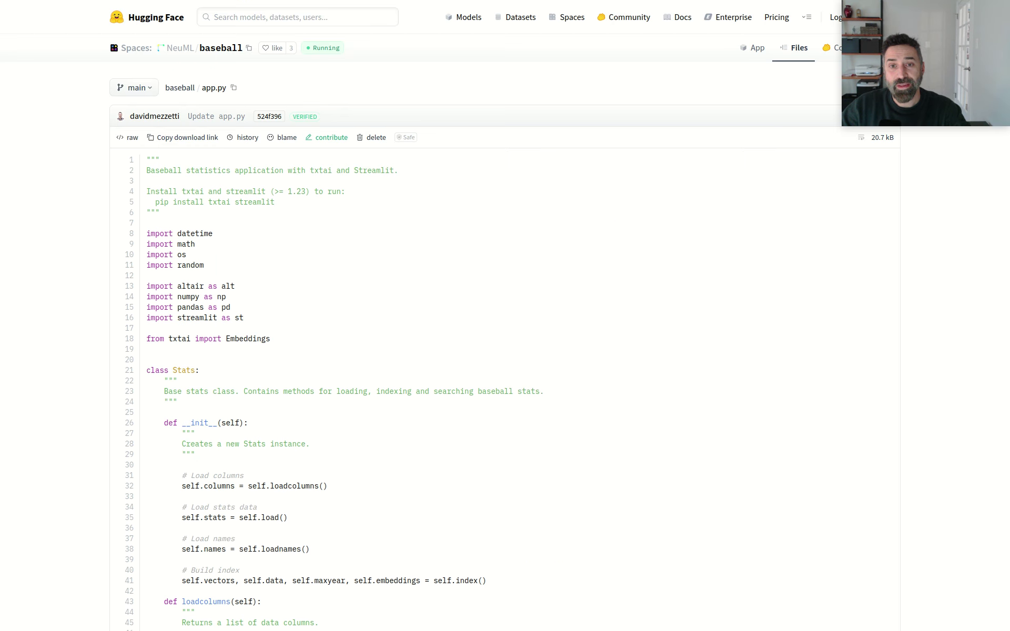
left_click(58, 10)
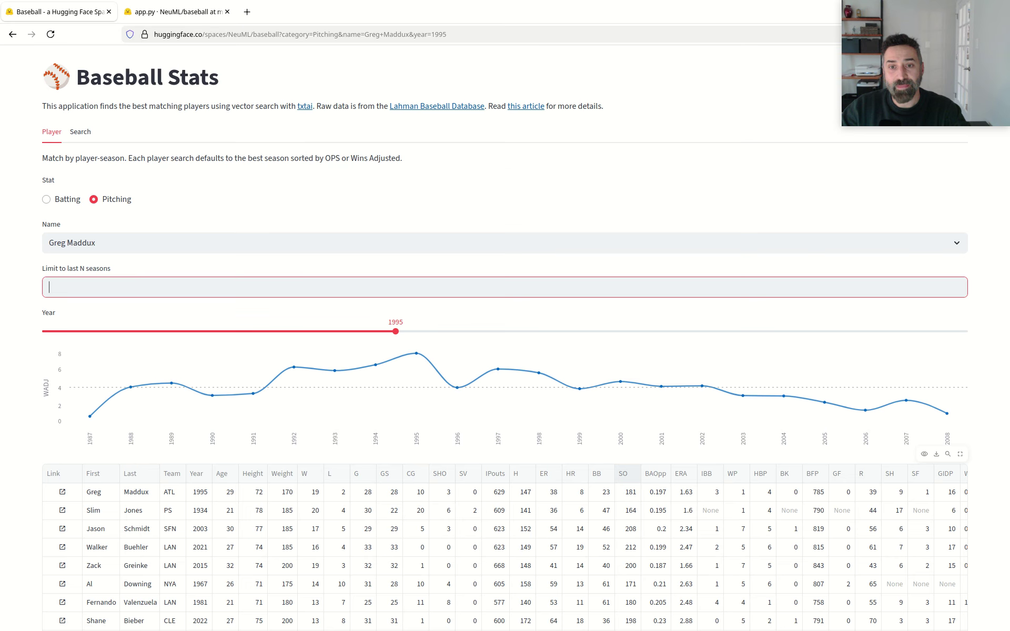